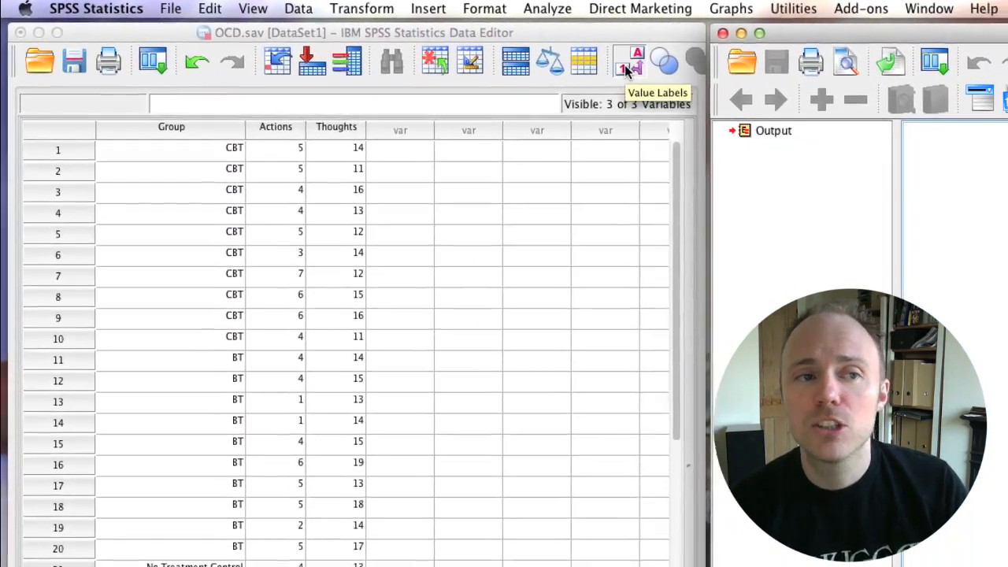
# Toggle the Group column between numeric codes and value labels and look through the Group, Actions and Thoughts data
pyautogui.click(661, 69)
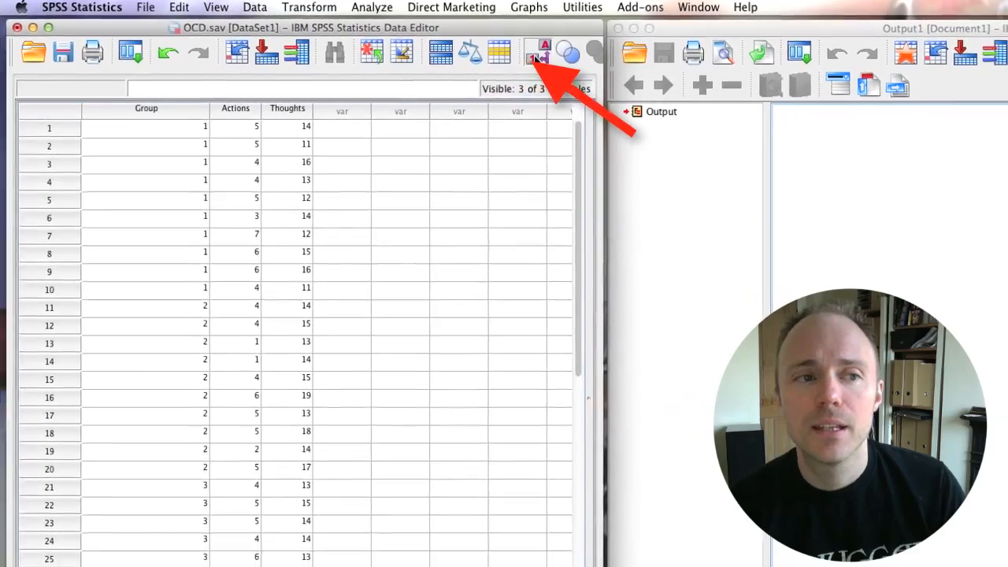
pyautogui.click(583, 64)
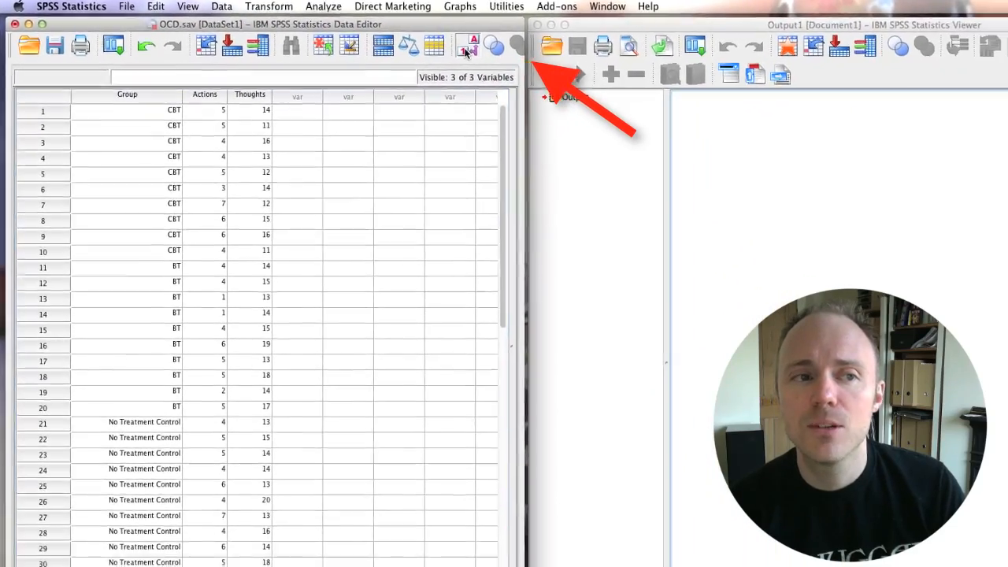
pyautogui.click(497, 52)
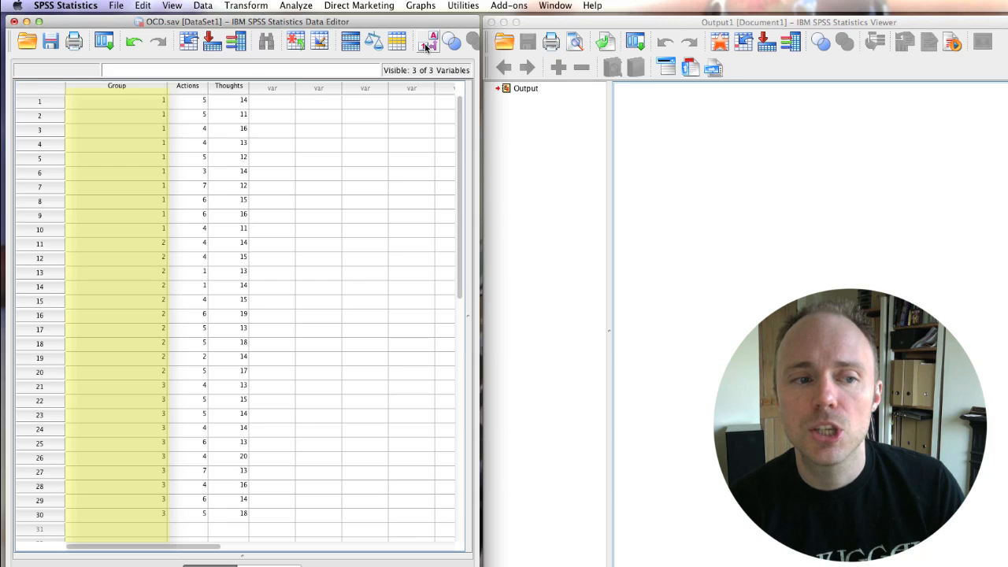
pyautogui.click(425, 48)
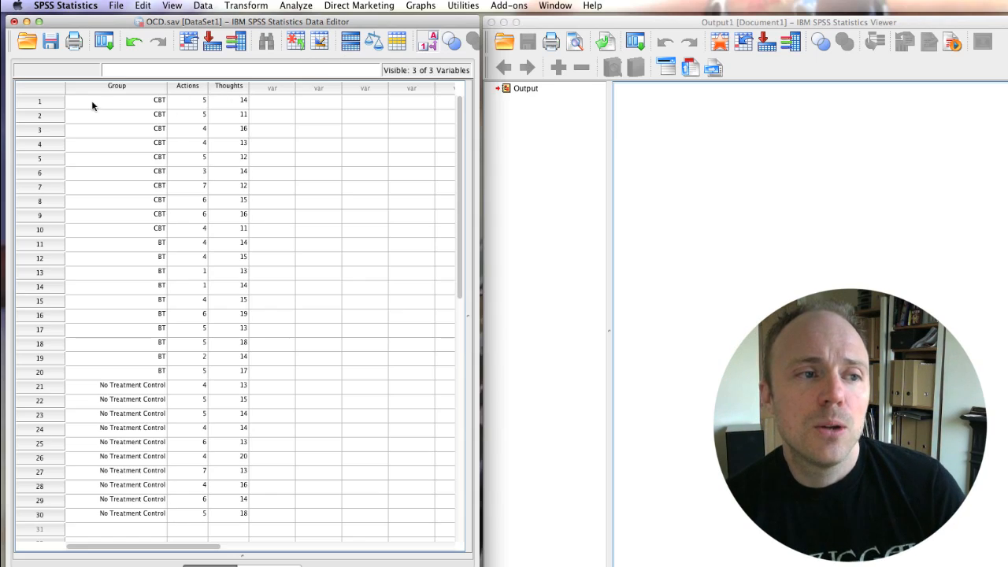
pyautogui.scroll(-3, 90, 103)
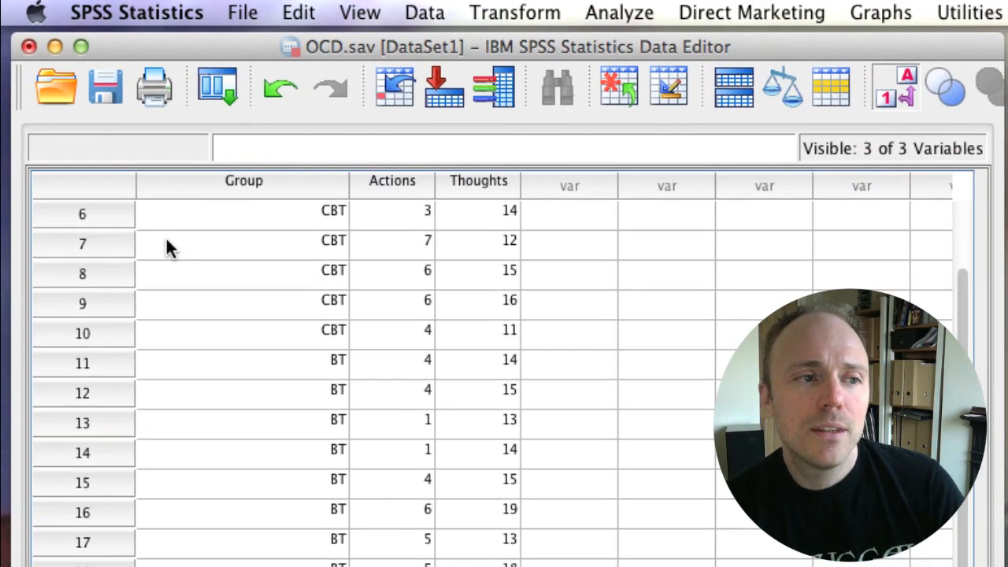
pyautogui.scroll(3, 168, 240)
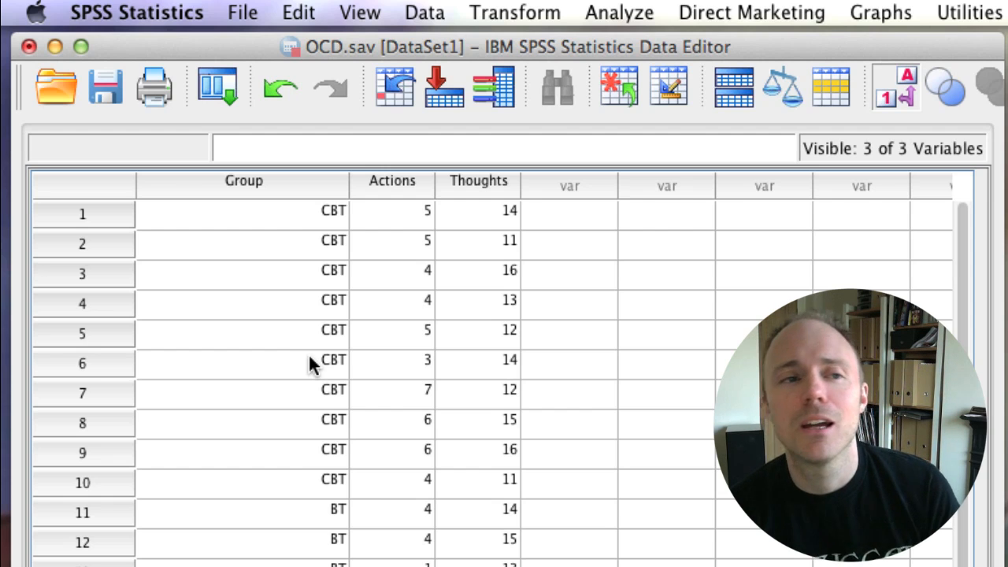
pyautogui.hscroll(3, 387, 228)
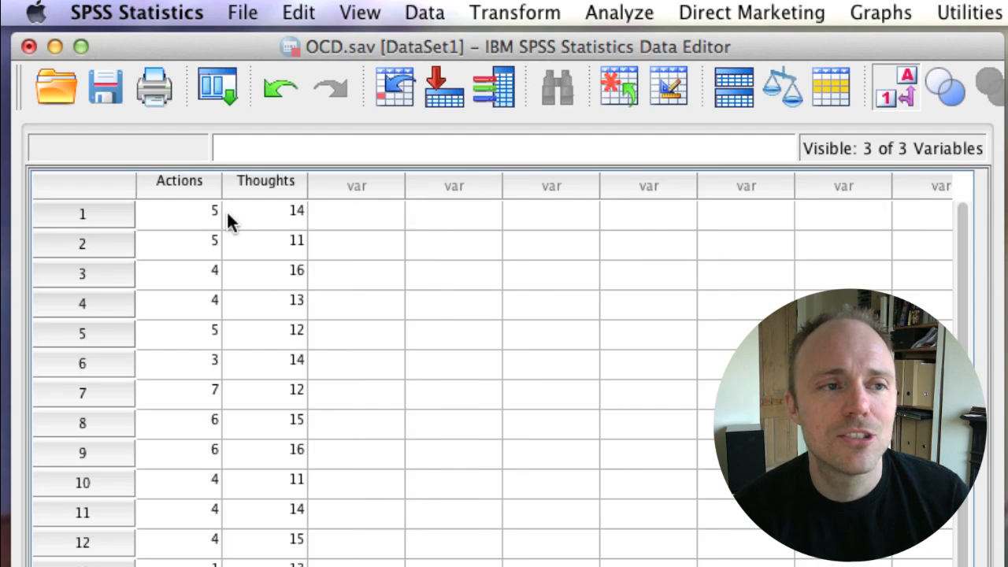
pyautogui.hscroll(-3, 370, 258)
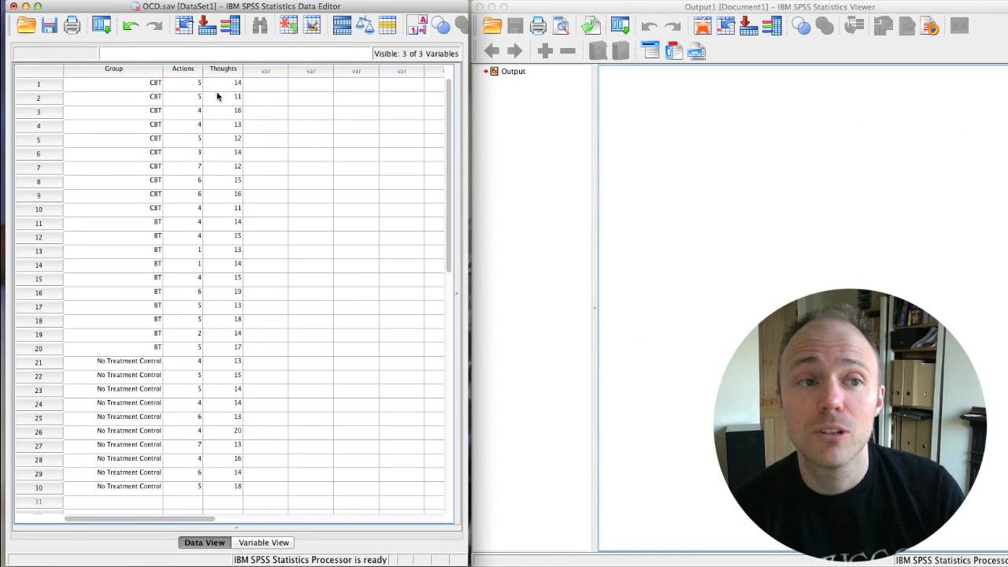
# Set up a multivariate General Linear Model analysis with Actions and Thoughts as dependent variables and Group as the fixed factor
pyautogui.click(293, 0)
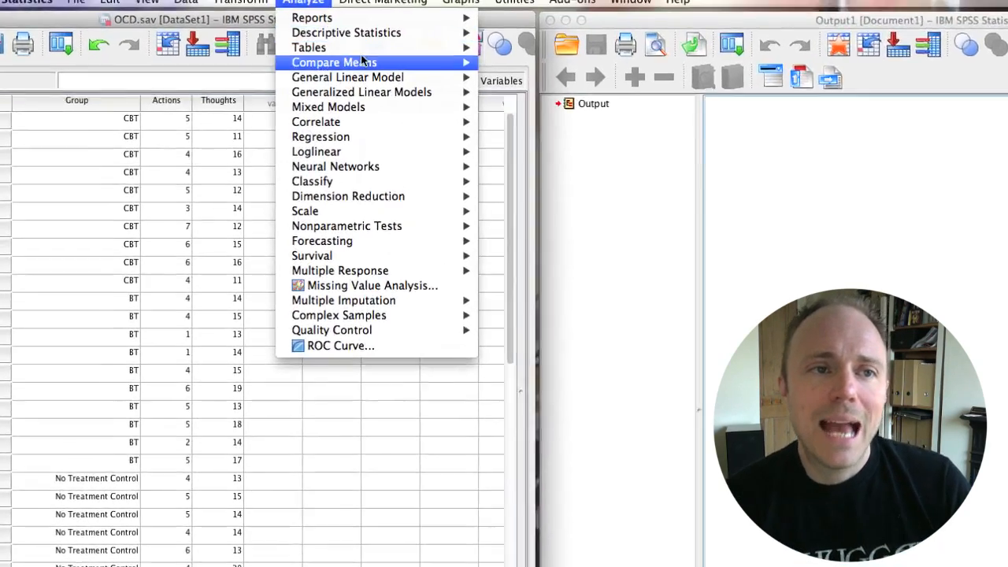
pyautogui.moveTo(351, 53)
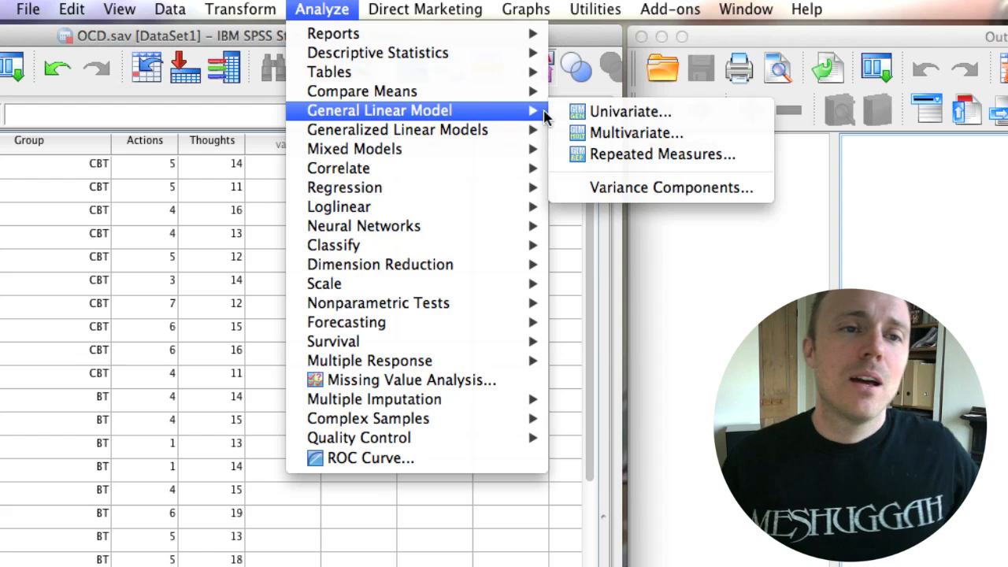
pyautogui.click(630, 136)
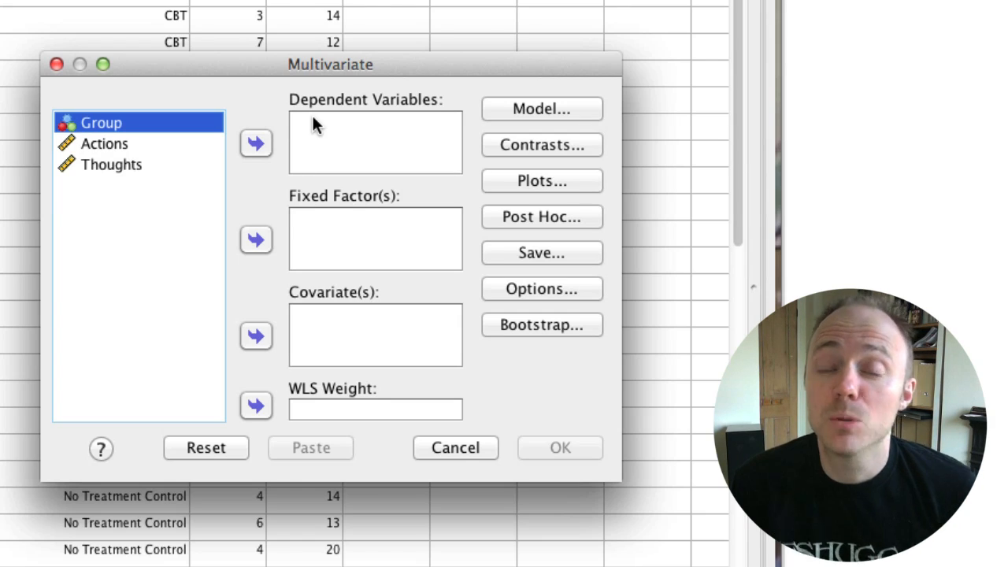
pyautogui.click(94, 143)
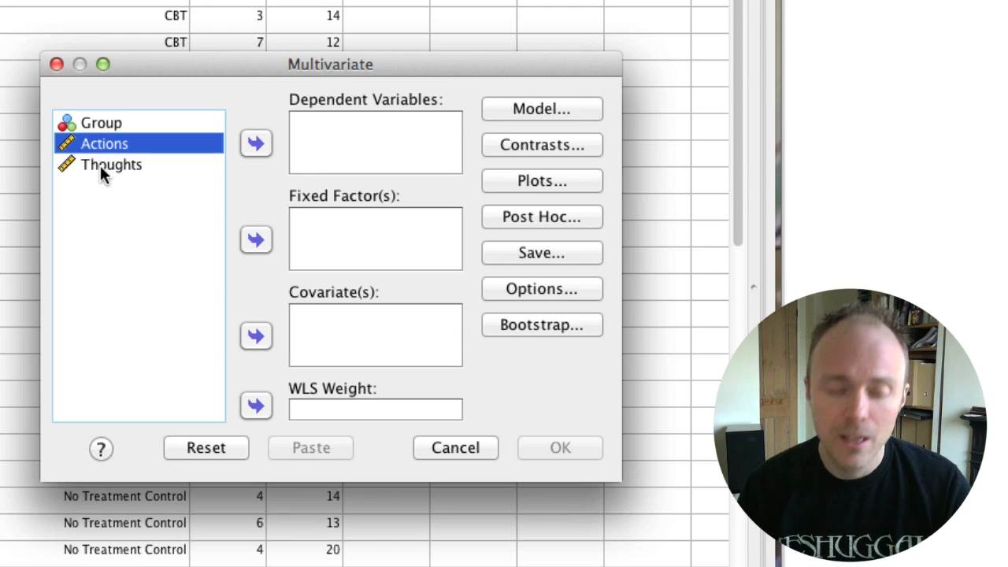
pyautogui.keyDown('shift'); pyautogui.click(100, 164); pyautogui.keyUp('shift')
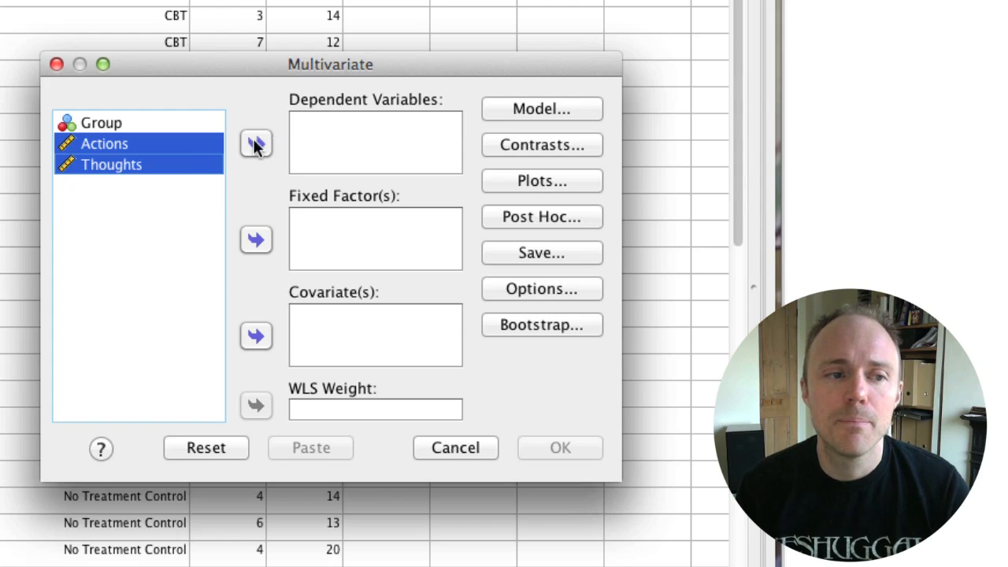
pyautogui.click(122, 144)
pyautogui.keyDown('shift'); pyautogui.click(123, 162); pyautogui.keyUp('shift')
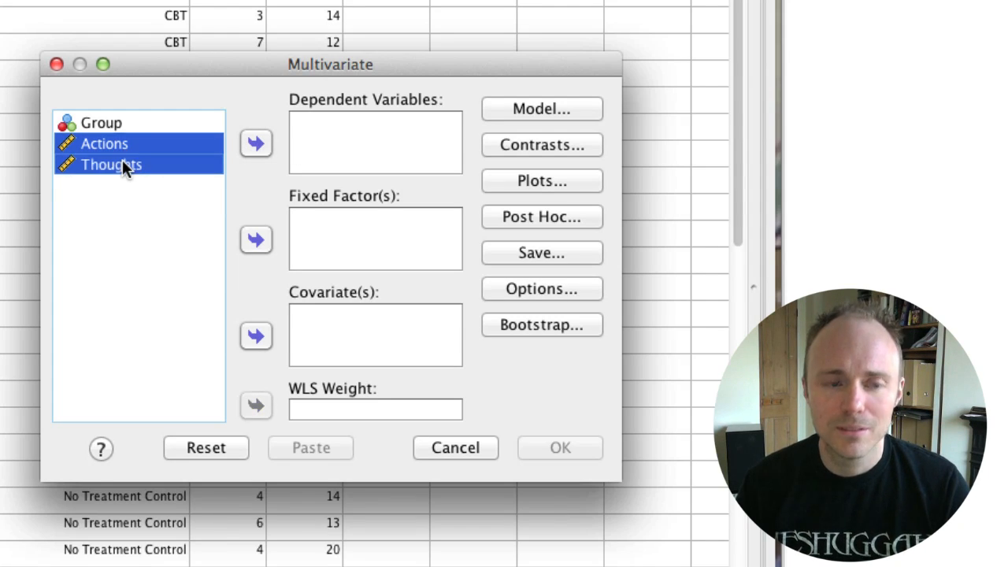
pyautogui.moveTo(118, 165); pyautogui.dragTo(331, 130)
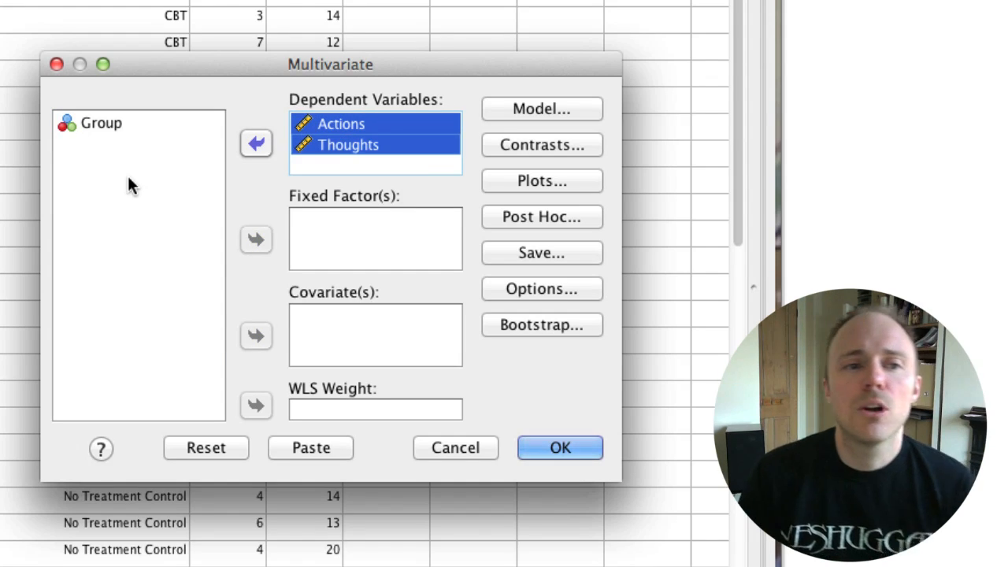
pyautogui.click(89, 124)
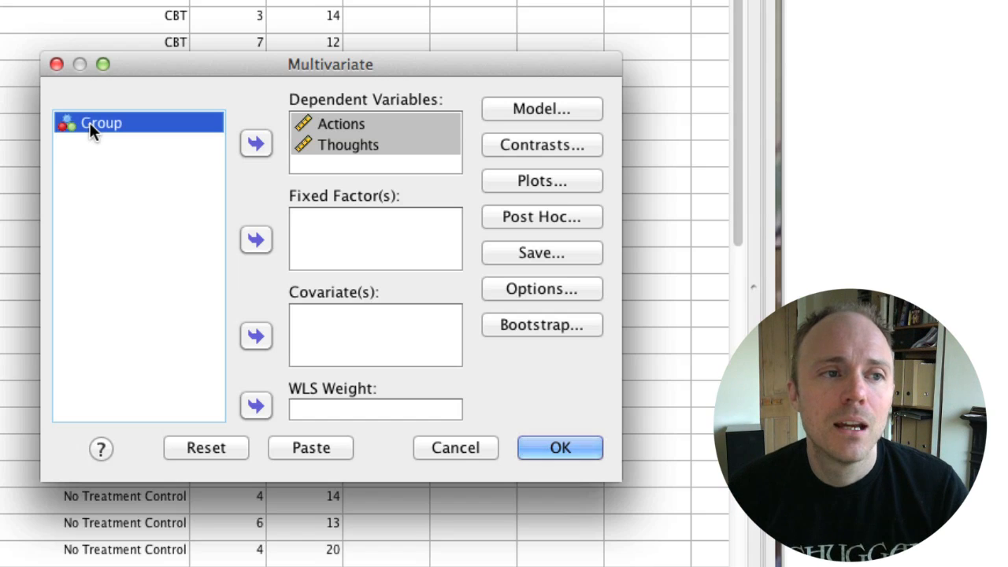
pyautogui.moveTo(90, 124); pyautogui.dragTo(335, 240)
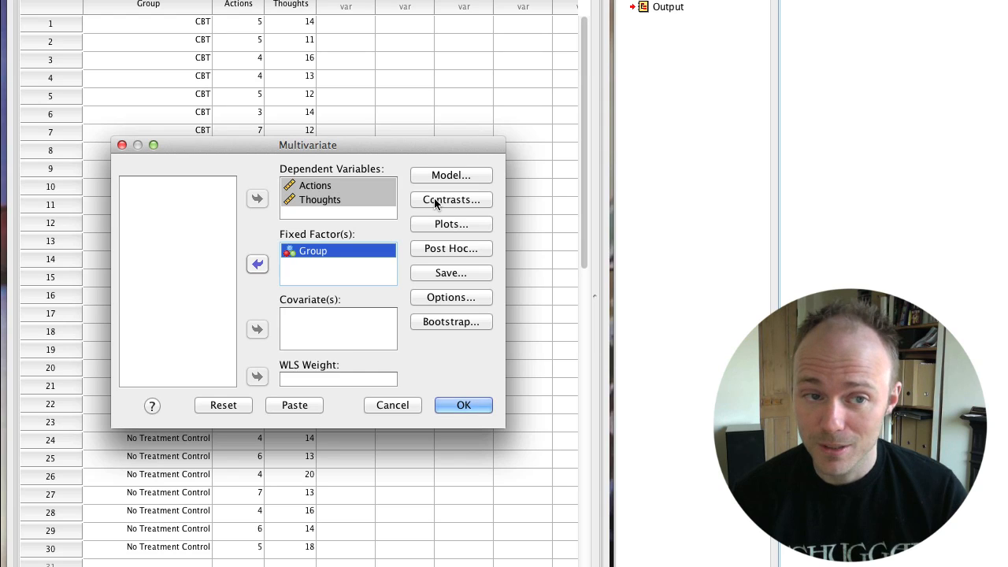
# Apply a Simple contrast to the Group factor, with the last category as the reference
pyautogui.click(434, 199)
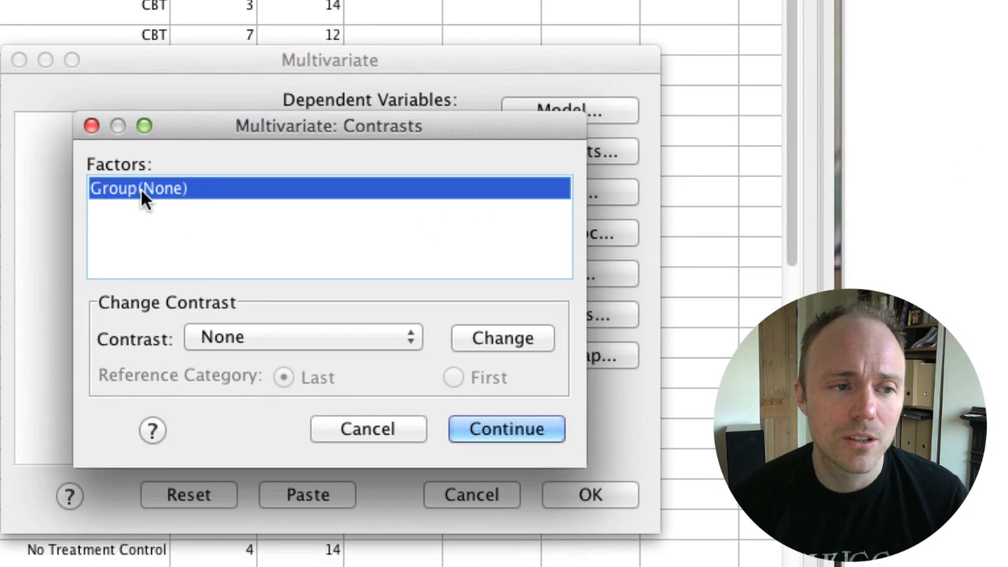
pyautogui.click(141, 190)
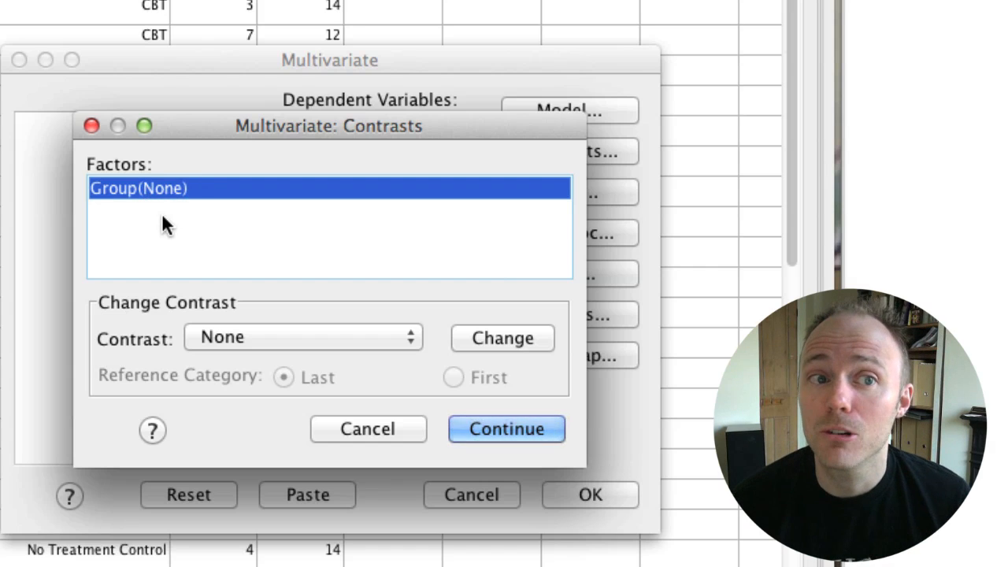
pyautogui.click(312, 340)
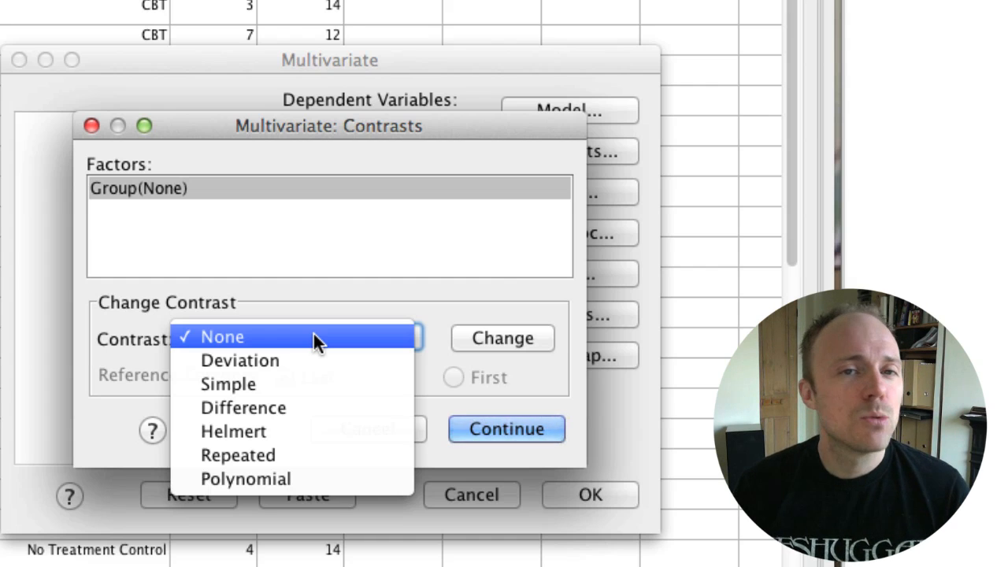
pyautogui.click(254, 384)
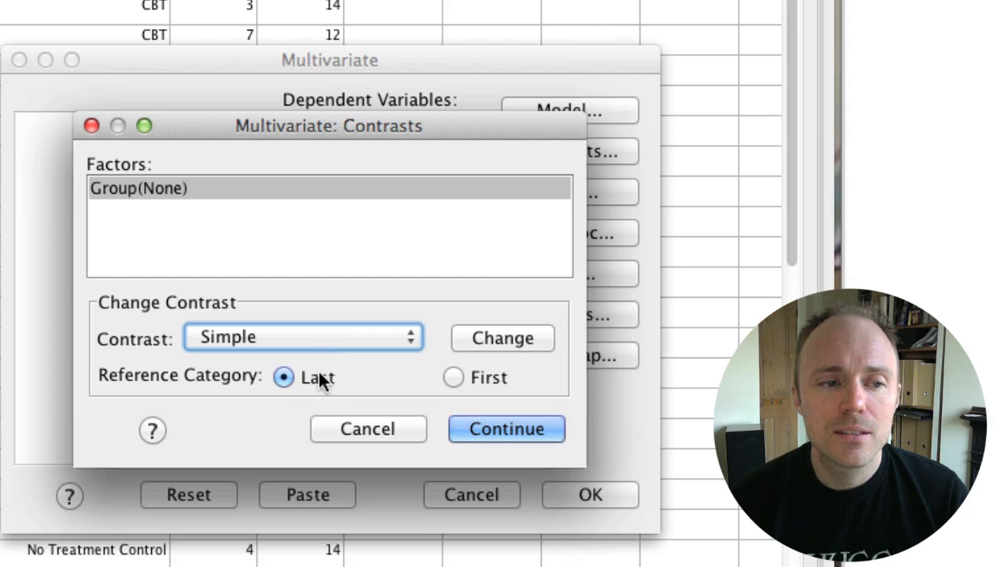
pyautogui.click(504, 335)
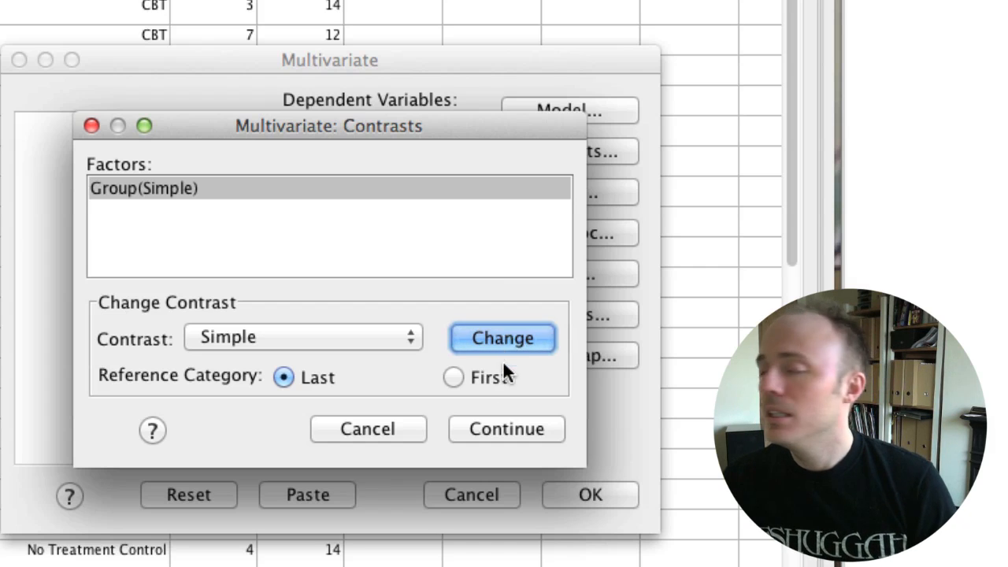
pyautogui.click(496, 433)
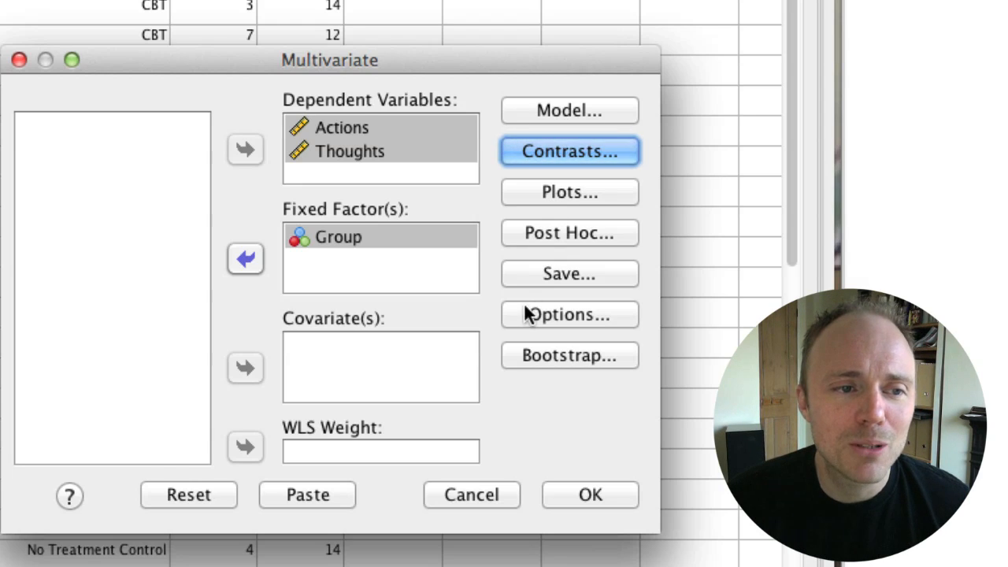
# Request estimated marginal means for Group in the analysis options and run the multivariate analysis
pyautogui.click(557, 315)
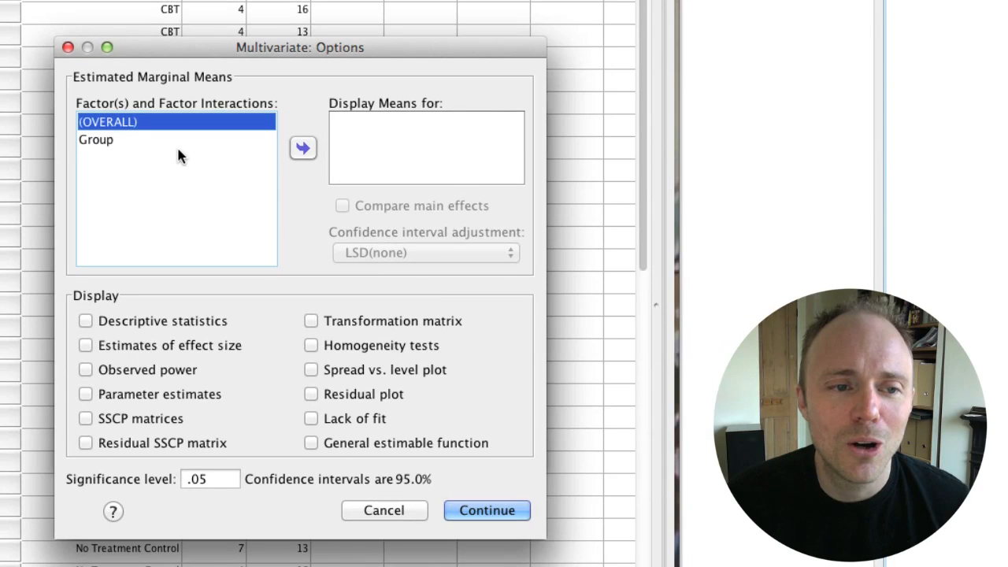
pyautogui.click(93, 142)
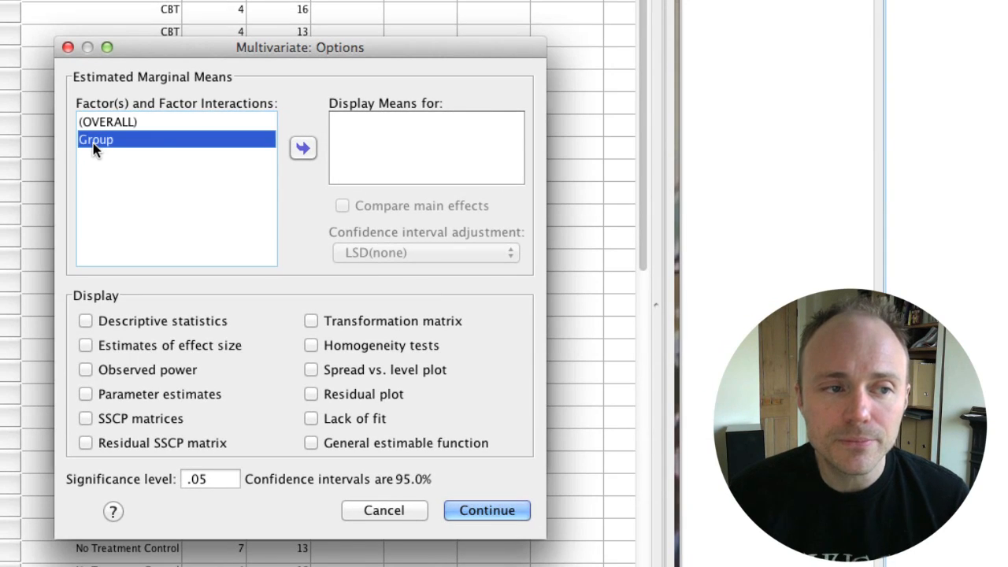
pyautogui.click(303, 149)
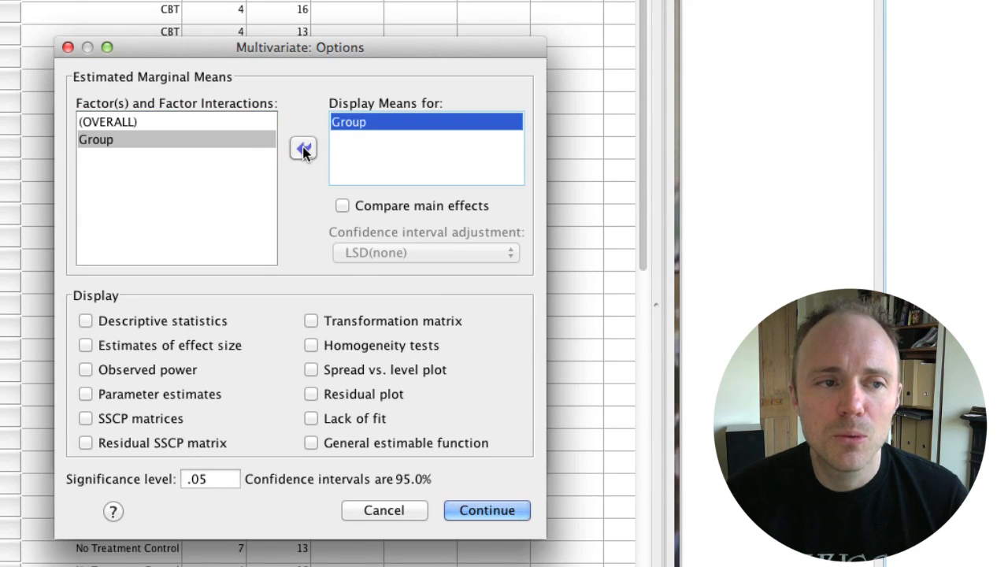
pyautogui.click(216, 145)
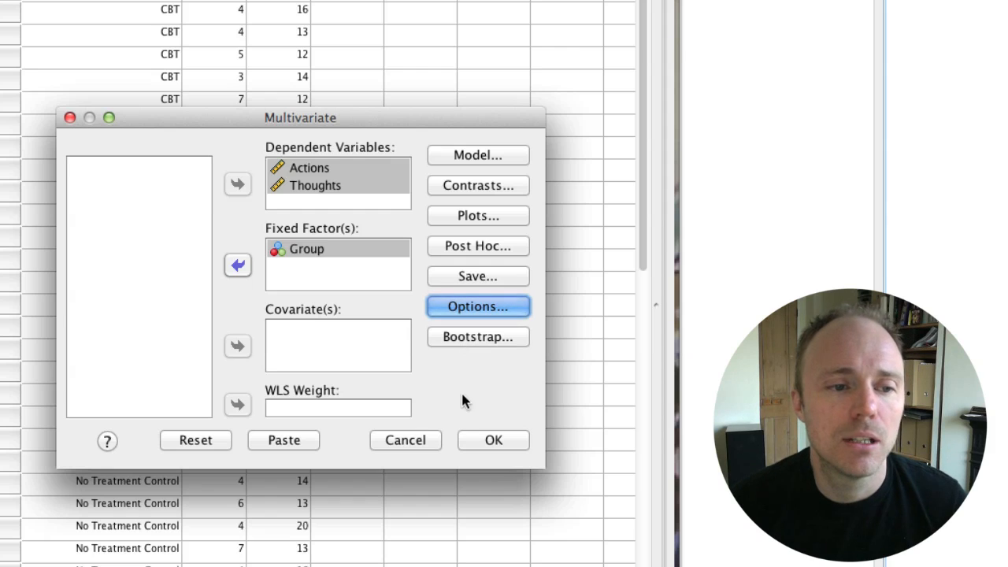
pyautogui.click(493, 443)
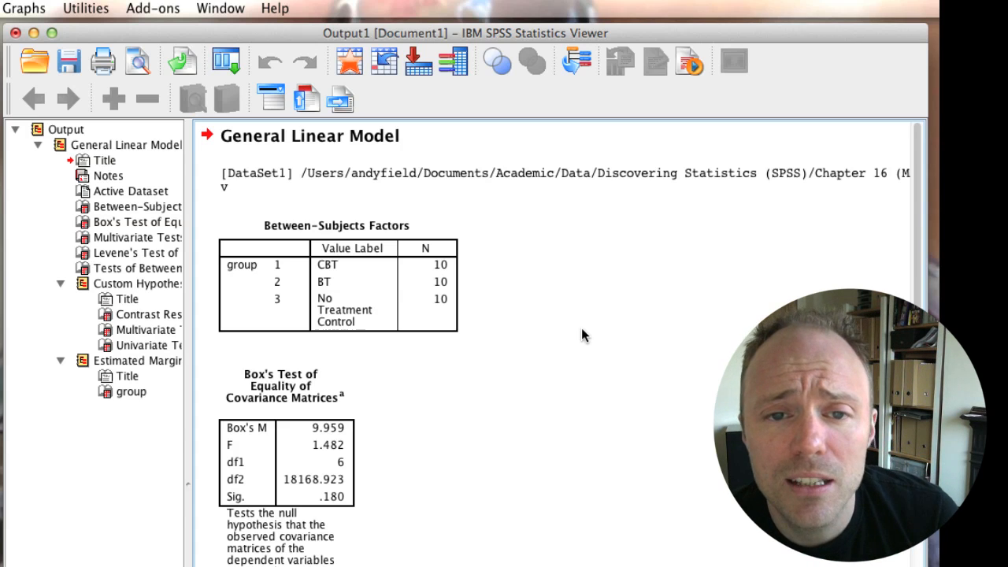
# Examine the Box's Test of Equality of Covariance Matrices and the Multivariate Tests table in the output
pyautogui.click(456, 279)
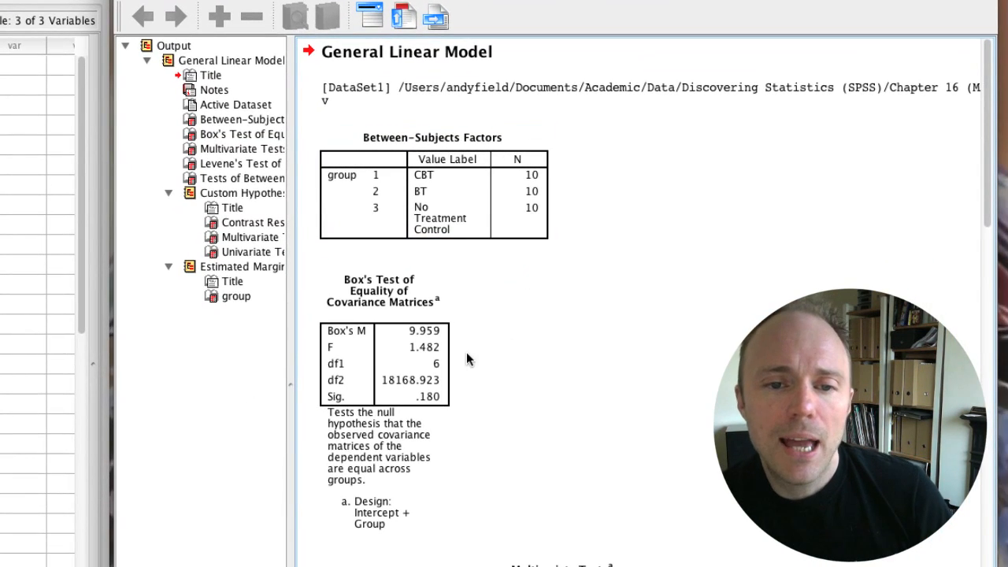
pyautogui.click(324, 420)
pyautogui.click(486, 351)
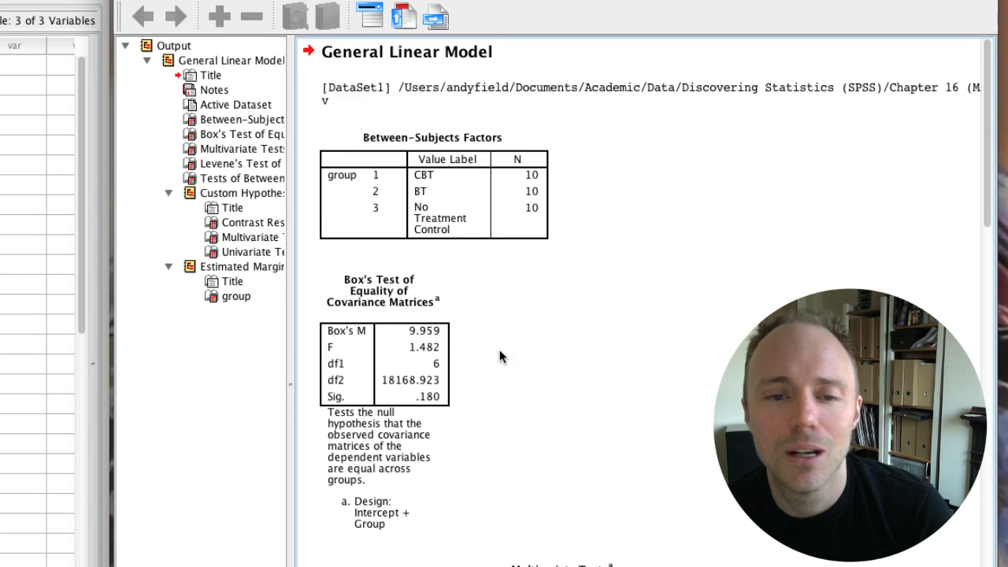
pyautogui.scroll(-5, 625, 329)
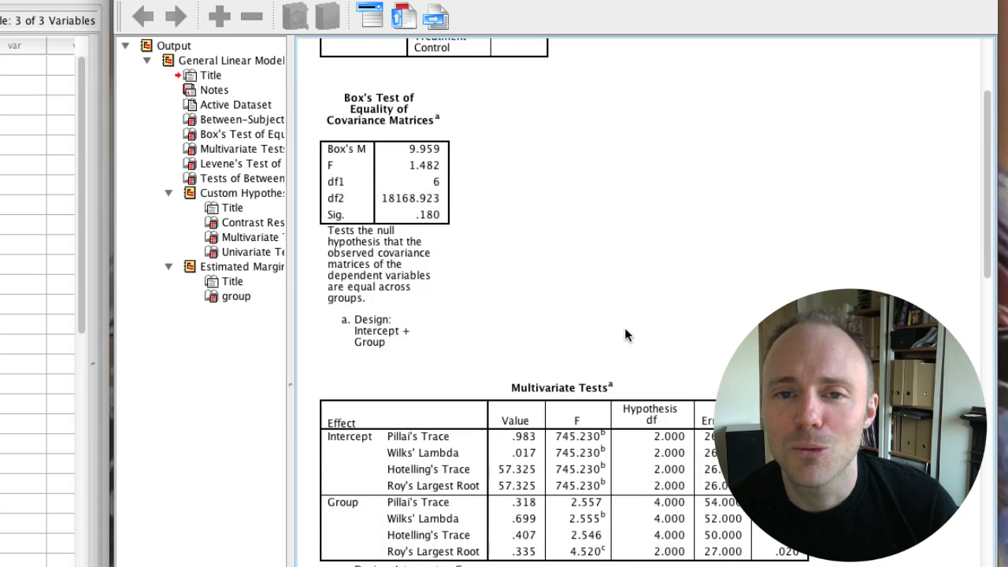
pyautogui.scroll(-7, 625, 329)
pyautogui.click(624, 329)
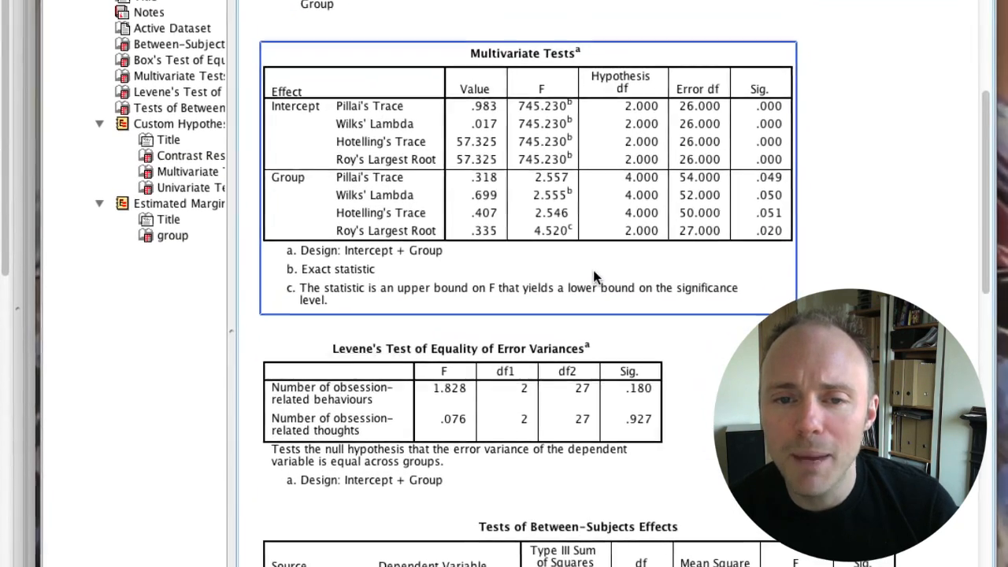